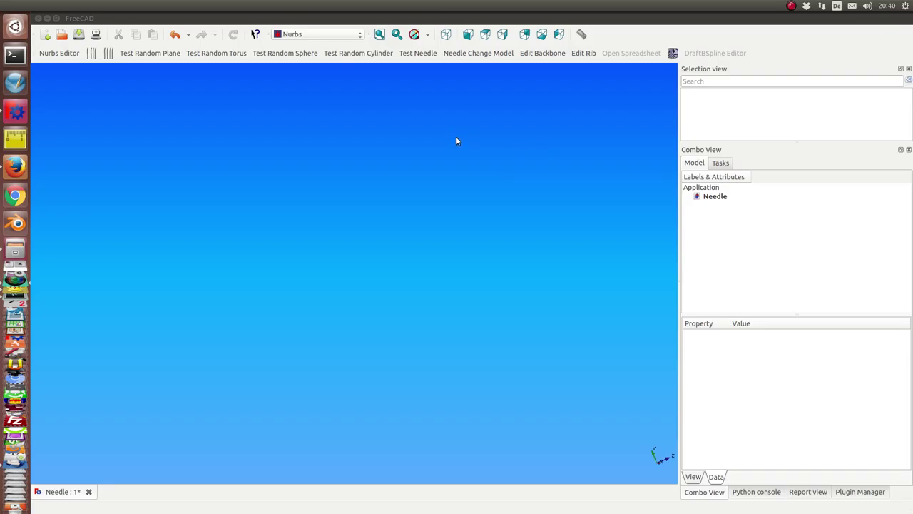
Build the Test Needle model with backbone, ribs and spreadsheet, and orbit to inspect it
{"action": "left_click", "coordinate": [429, 56]}
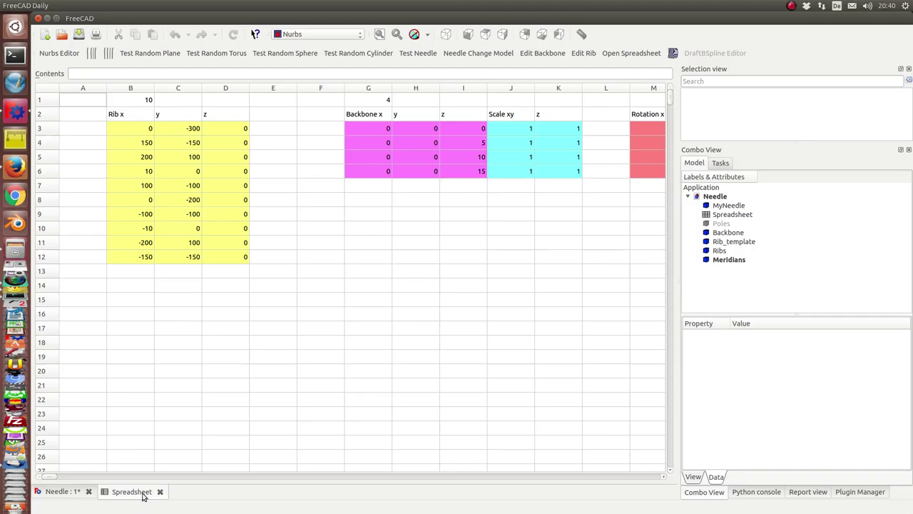
{"action": "left_click", "coordinate": [160, 491]}
{"action": "middle_click_drag", "start_coordinate": [133, 320], "coordinate": [214, 107]}
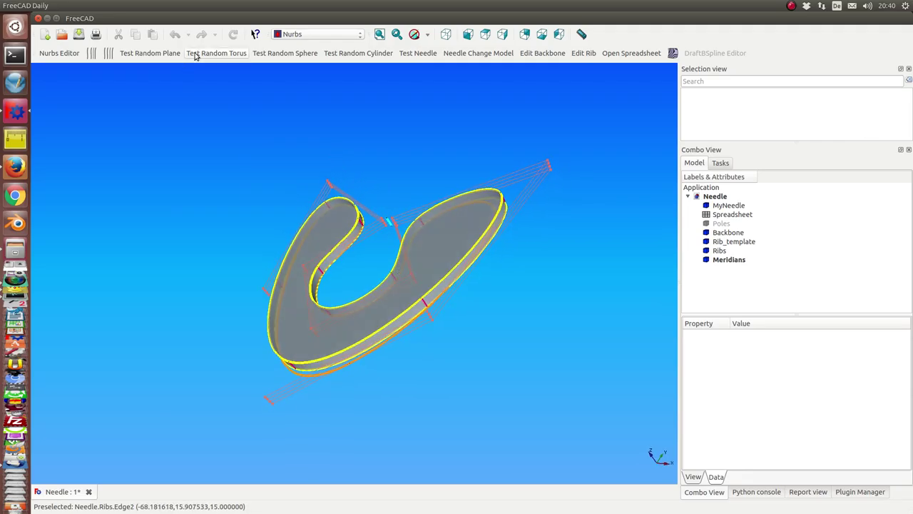
{"action": "left_click", "coordinate": [477, 53]}
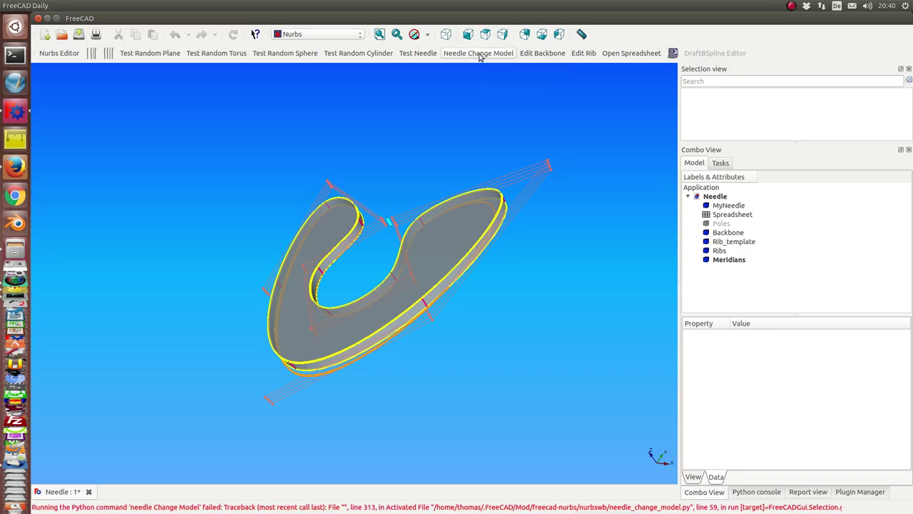
With MyNeedle selected, bring up the model chooser and its list of preset models
{"action": "left_click", "coordinate": [715, 206]}
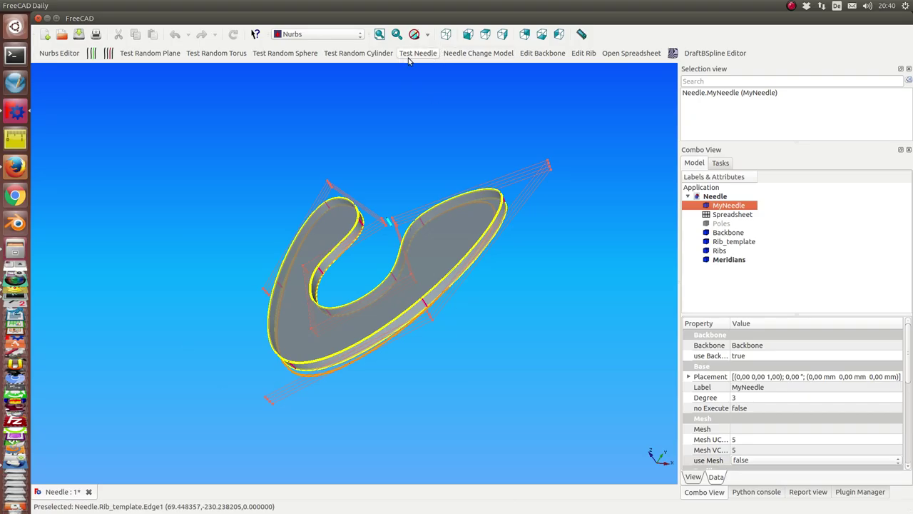
{"action": "left_click", "coordinate": [475, 55]}
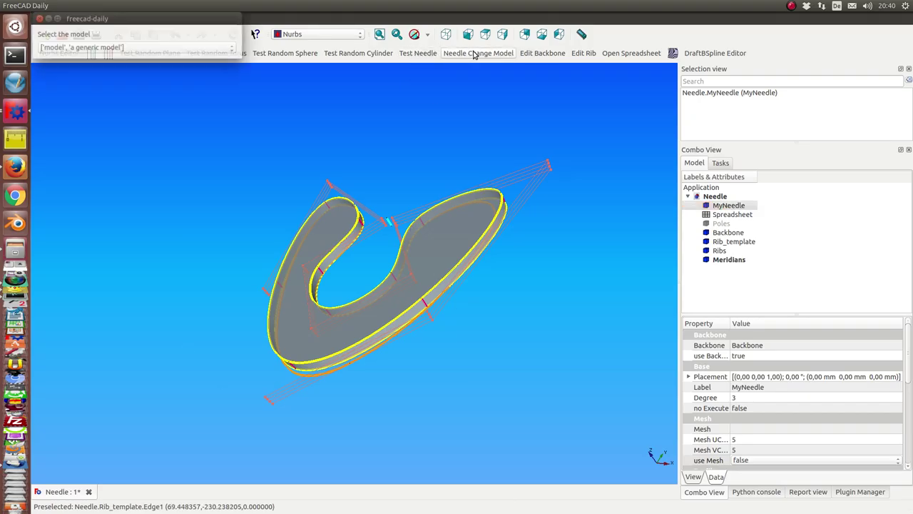
{"action": "left_click", "coordinate": [189, 48]}
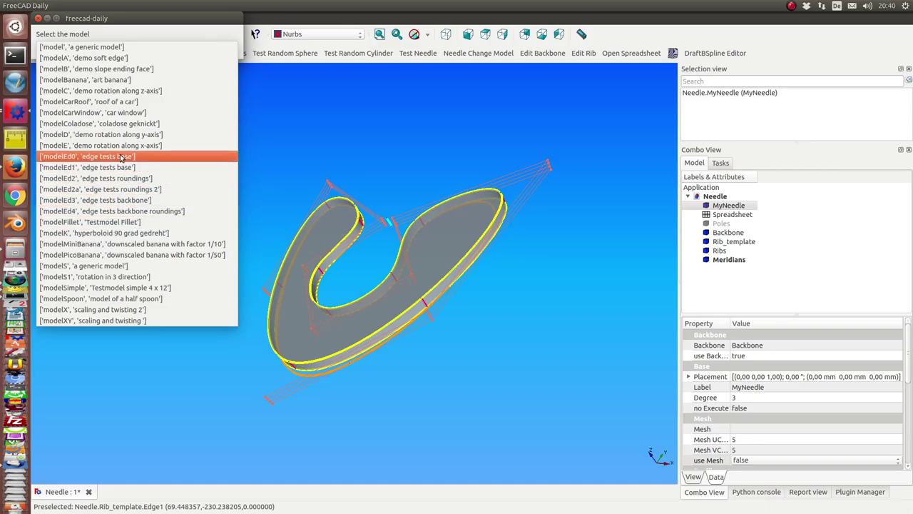
Apply modelD to make a twisted waisted tube, orbit it, and widen the Combo View panels
{"action": "left_click", "coordinate": [121, 136]}
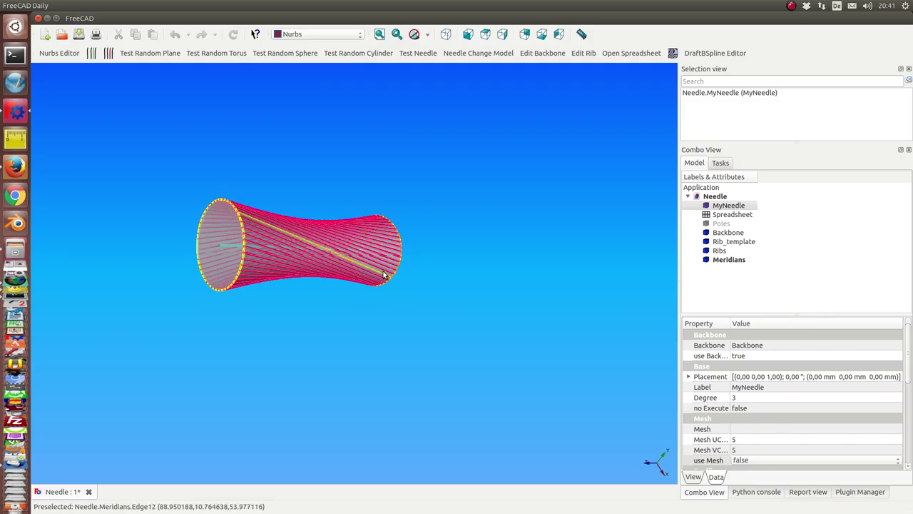
{"action": "scroll", "coordinate": [363, 266], "scroll_direction": "up", "scroll_amount": 3}
{"action": "middle_click_drag", "start_coordinate": [318, 260], "coordinate": [110, 223]}
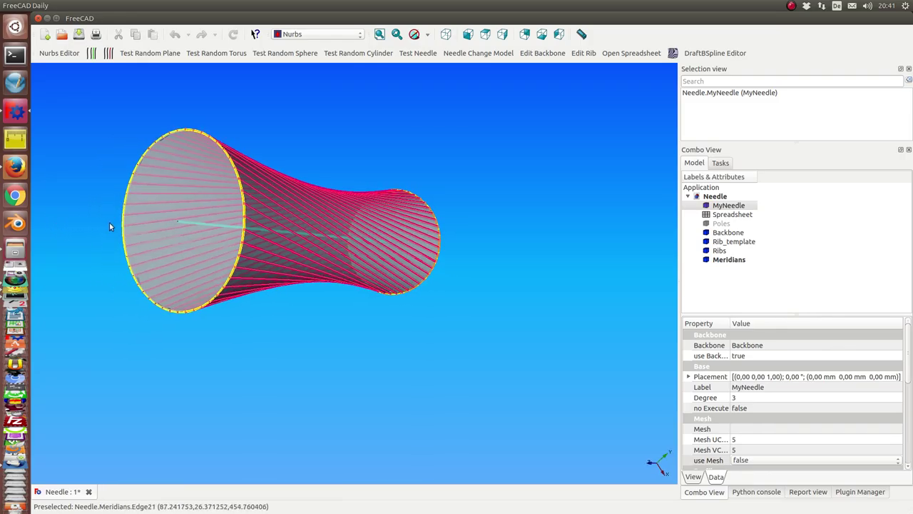
{"action": "middle_click_drag", "start_coordinate": [255, 352], "coordinate": [391, 319]}
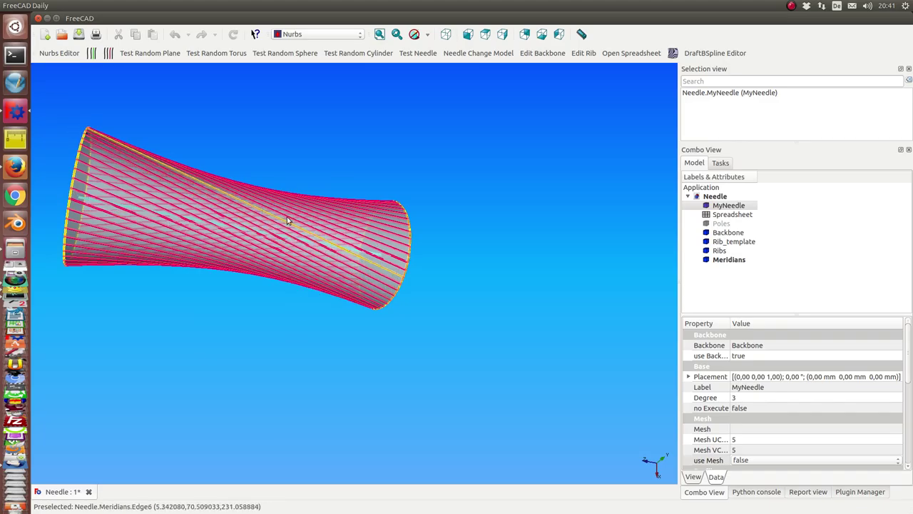
{"action": "middle_click_drag", "start_coordinate": [478, 275], "coordinate": [258, 361]}
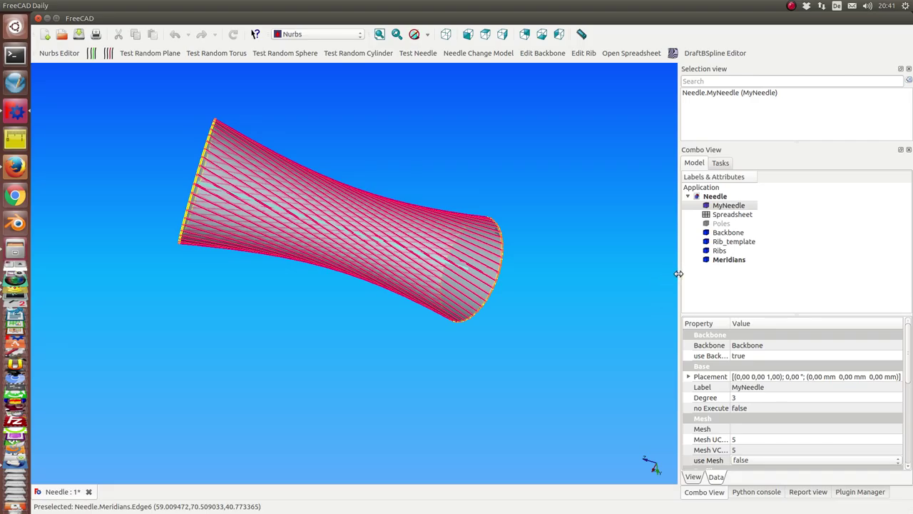
{"action": "left_click_drag", "start_coordinate": [679, 273], "coordinate": [600, 271]}
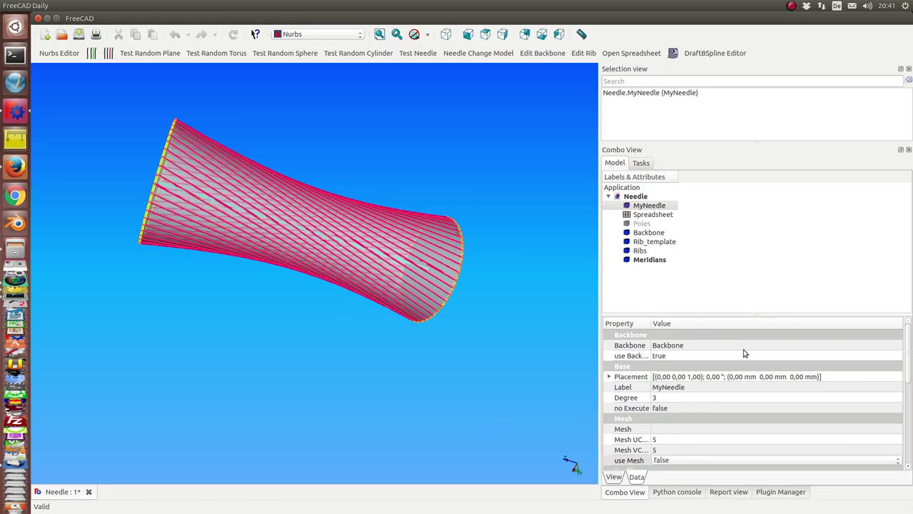
{"action": "scroll", "coordinate": [516, 334], "scroll_direction": "up", "scroll_amount": 3}
Set MyNeedle's Rib Count to 10
{"action": "scroll", "coordinate": [514, 332], "scroll_direction": "down", "scroll_amount": 3}
{"action": "scroll", "coordinate": [760, 397], "scroll_direction": "down", "scroll_amount": 2}
{"action": "left_click", "coordinate": [760, 397]}
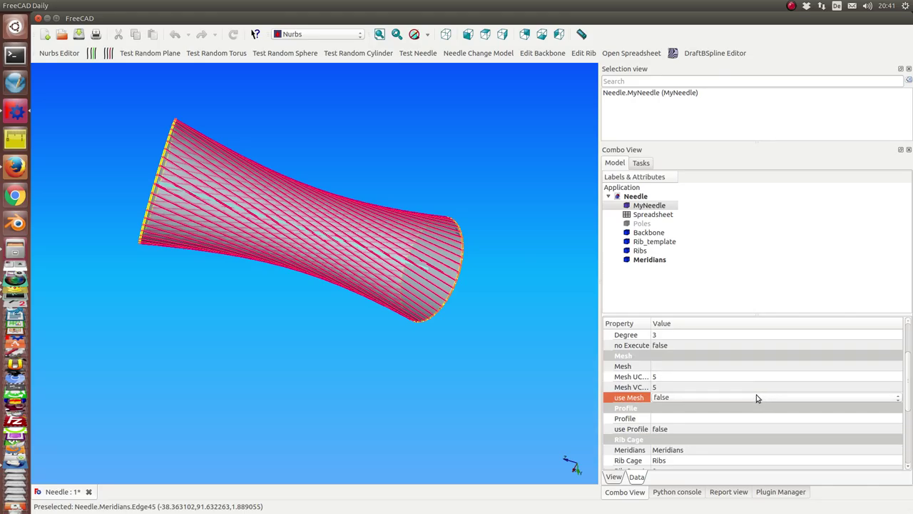
{"action": "scroll", "coordinate": [649, 419], "scroll_direction": "down", "scroll_amount": 2}
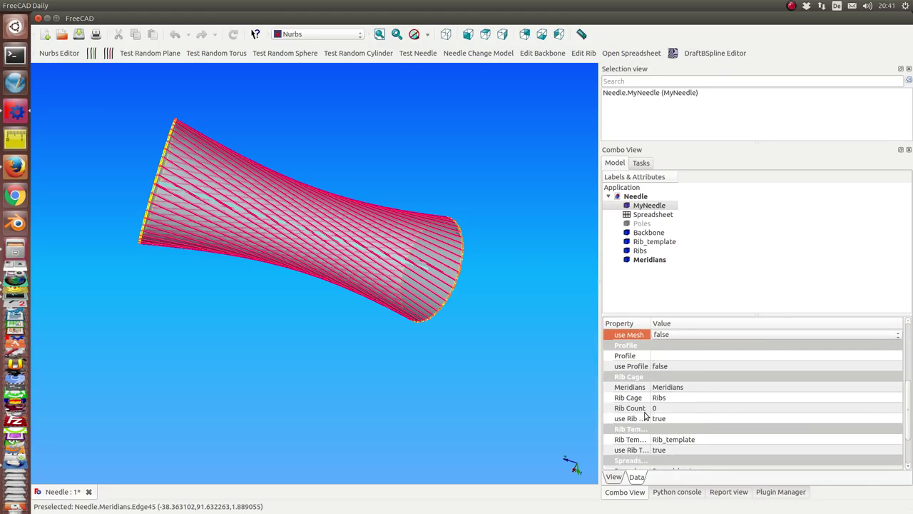
{"action": "middle_click_drag", "start_coordinate": [512, 237], "coordinate": [489, 282]}
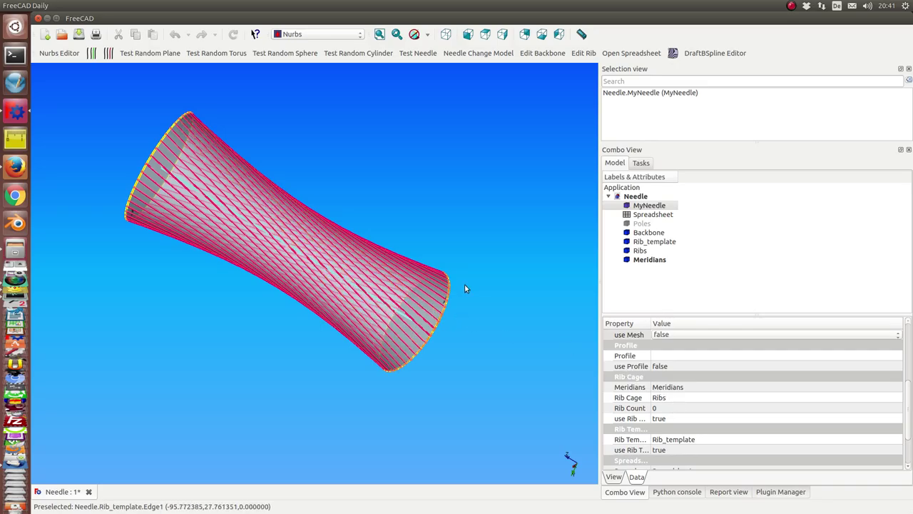
{"action": "left_click", "coordinate": [702, 407]}
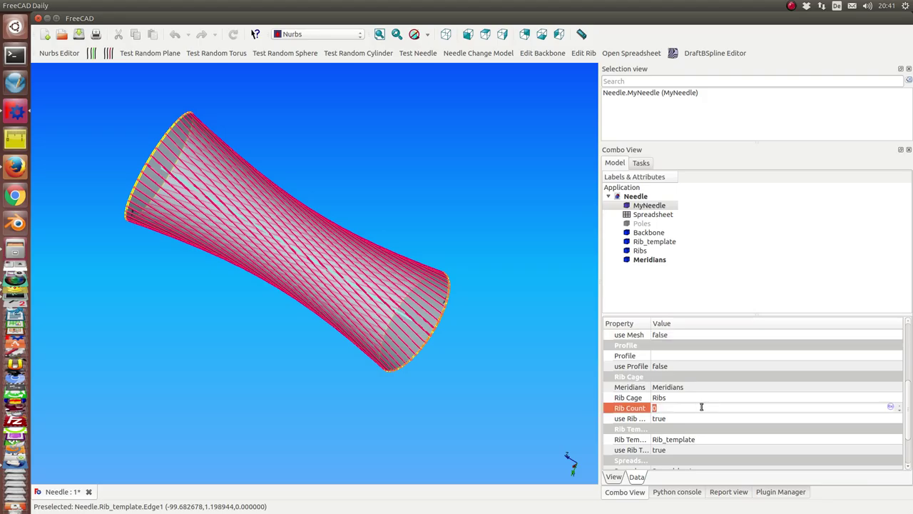
{"action": "type", "text": "10"}
{"action": "key", "text": "Return"}
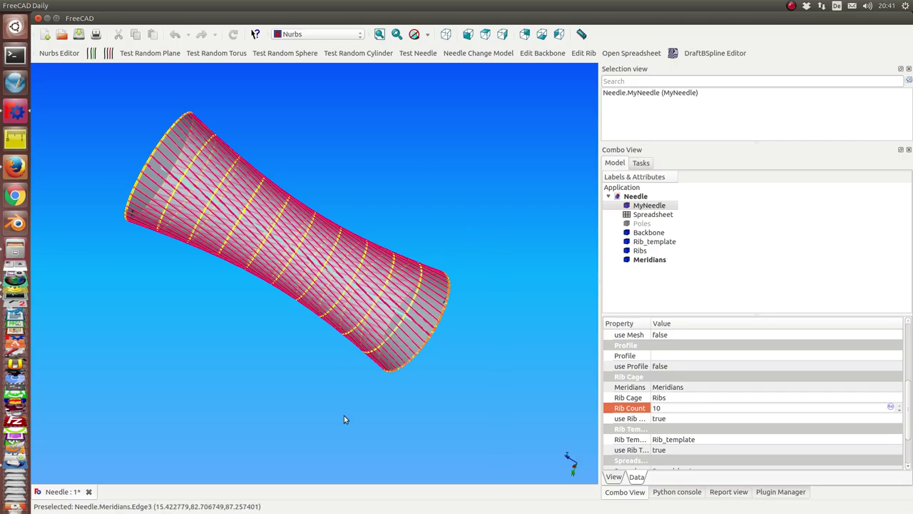
Raise the Rib Count to 20 and then 50, orbiting to check the dense ribs
{"action": "middle_click_drag", "start_coordinate": [345, 420], "coordinate": [258, 262]}
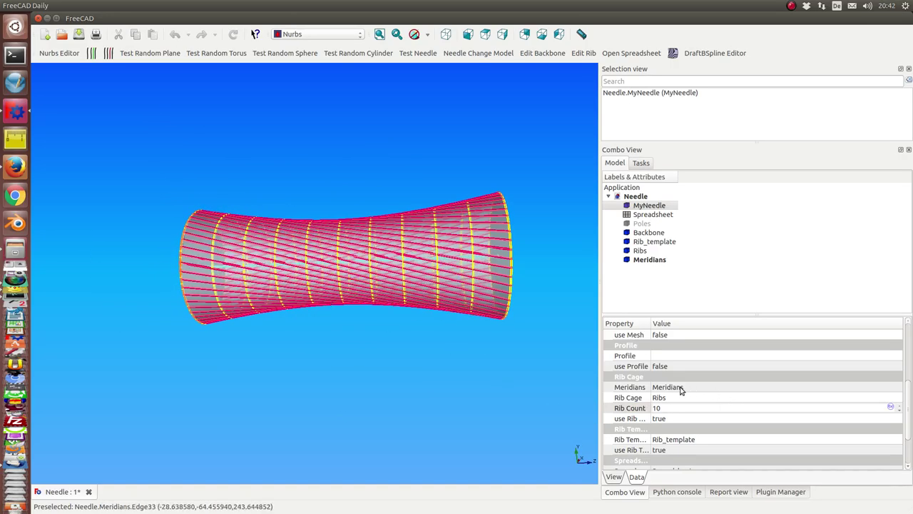
{"action": "key", "text": "BackSpace"}
{"action": "key", "text": "BackSpace"}
{"action": "key", "text": "Return"}
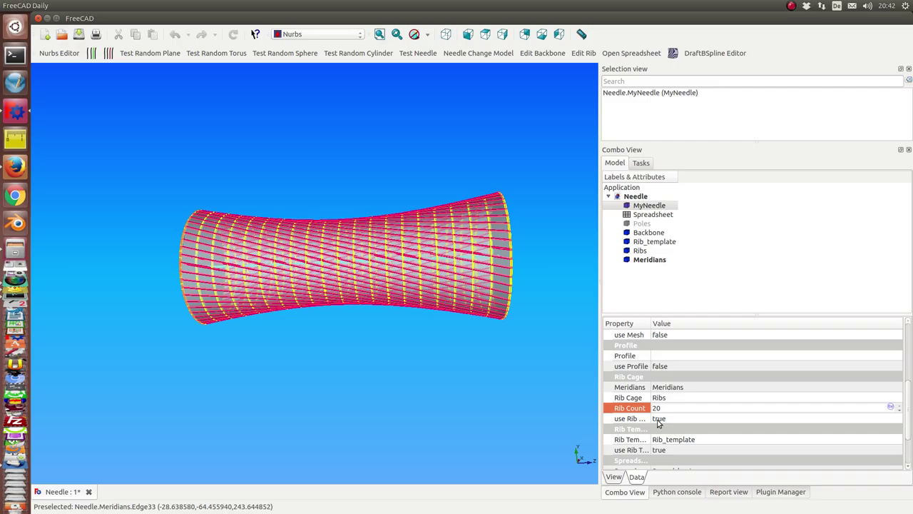
{"action": "key", "text": "BackSpace"}
{"action": "key", "text": "BackSpace"}
{"action": "key", "text": "Return"}
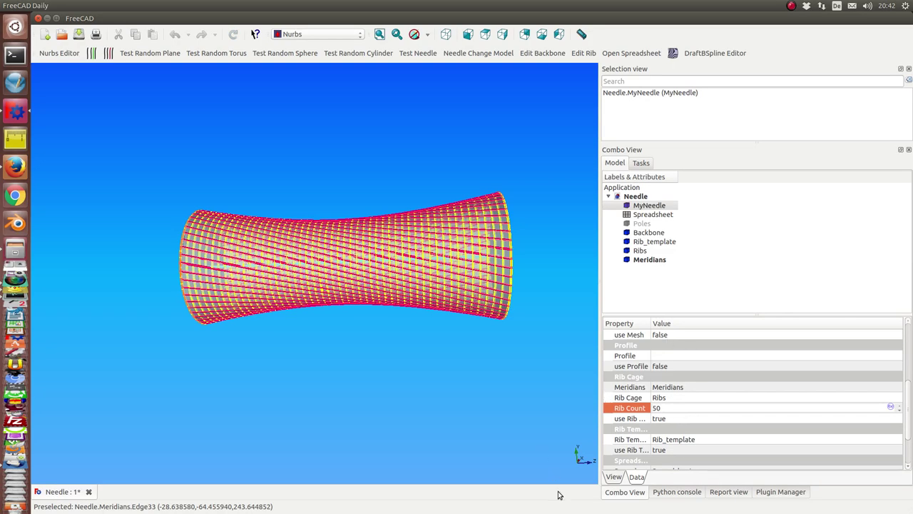
{"action": "middle_click_drag", "start_coordinate": [479, 410], "coordinate": [433, 329]}
{"action": "middle_click_drag", "start_coordinate": [387, 371], "coordinate": [406, 402]}
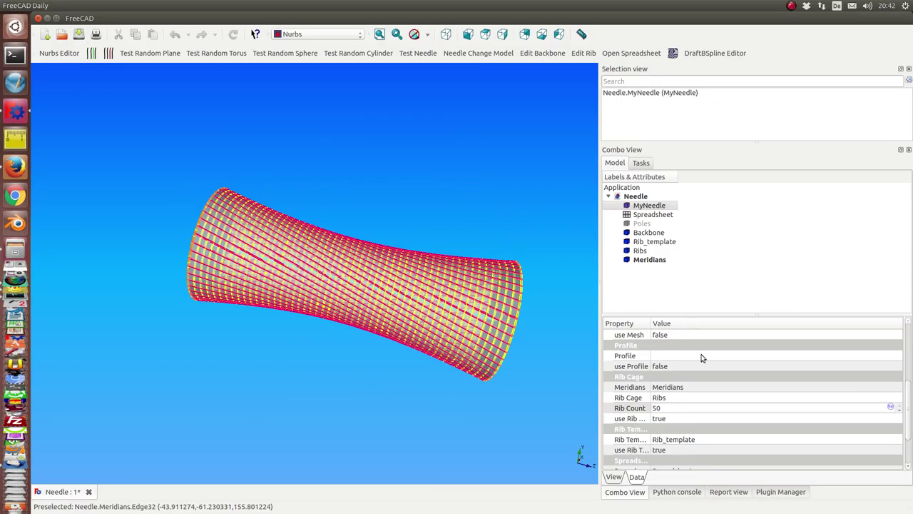
Hide Ribs, Meridians, Poles and Backbone, turning off control points, leaving the smooth grey tube
{"action": "left_click", "coordinate": [644, 252]}
{"action": "key", "text": "space"}
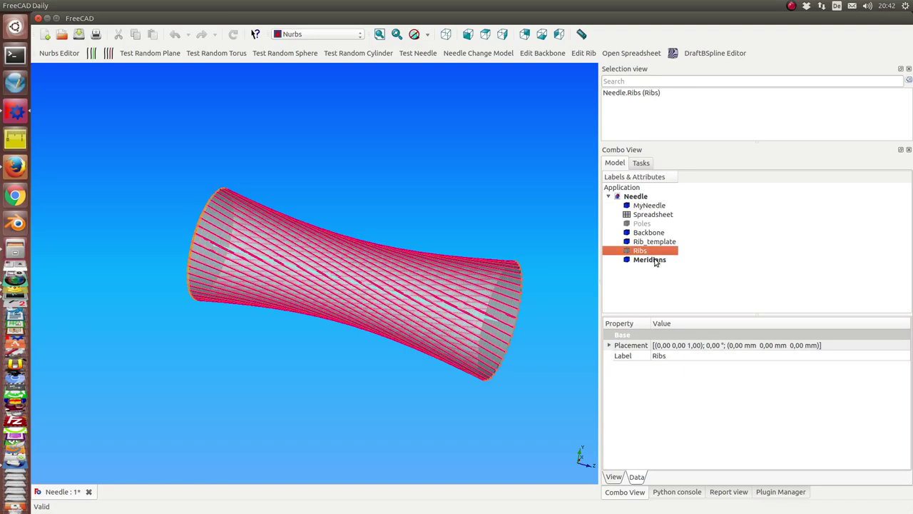
{"action": "left_click", "coordinate": [655, 261]}
{"action": "key", "text": "space"}
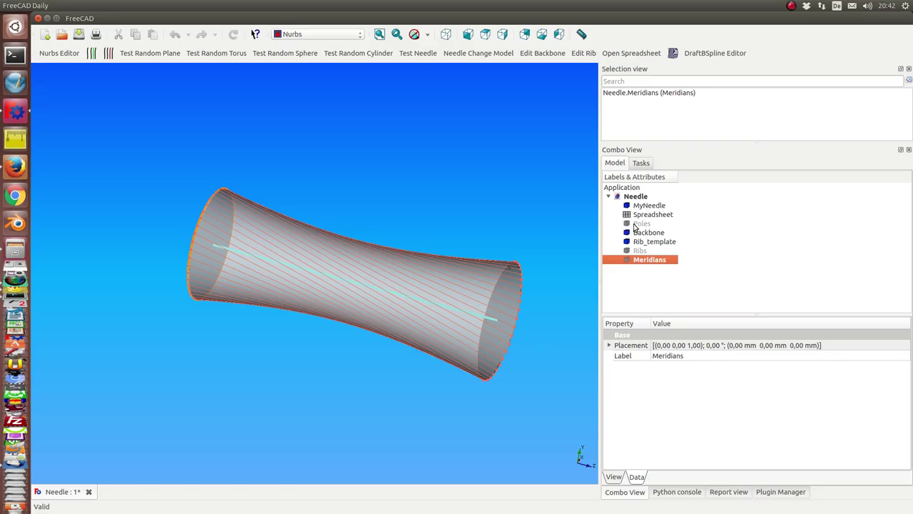
{"action": "right_click", "coordinate": [635, 225]}
{"action": "left_click", "coordinate": [678, 250]}
{"action": "middle_click_drag", "start_coordinate": [428, 357], "coordinate": [395, 346]}
{"action": "key", "text": "space"}
{"action": "left_click", "coordinate": [645, 232]}
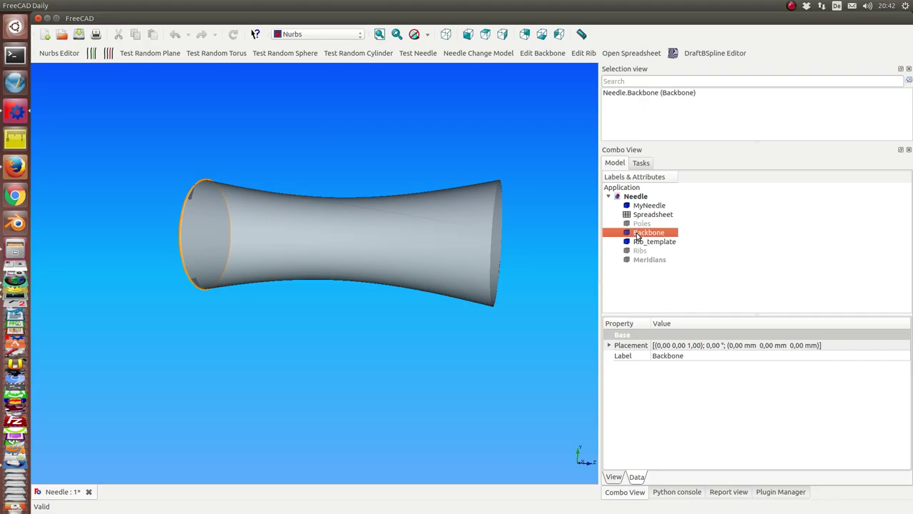
{"action": "middle_click_drag", "start_coordinate": [359, 424], "coordinate": [346, 360]}
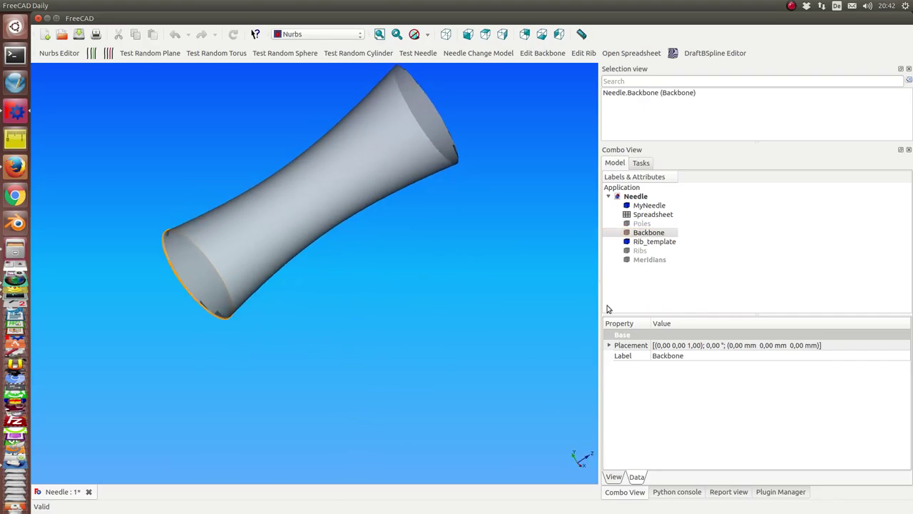
Set MyNeedle's use Mesh to true, covering the tube with a dense red Mesh object
{"action": "left_click", "coordinate": [641, 206]}
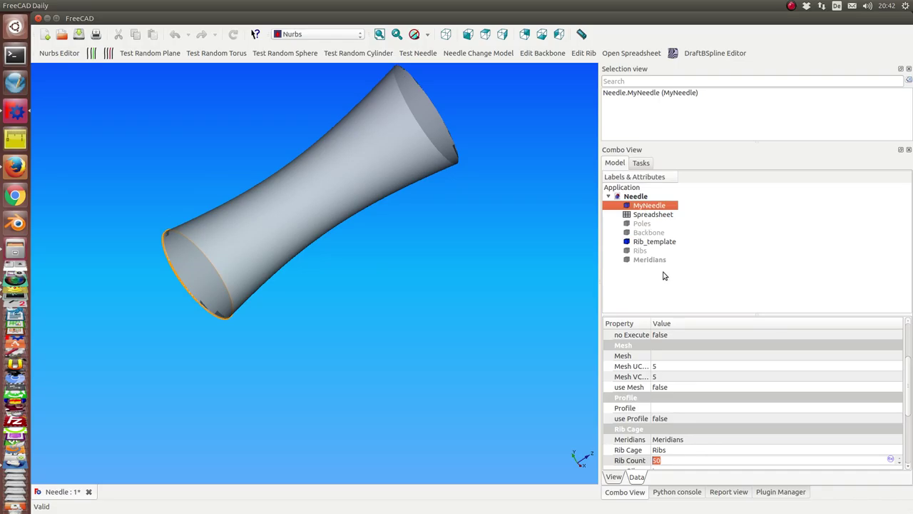
{"action": "left_click", "coordinate": [881, 401]}
{"action": "scroll", "coordinate": [714, 421], "scroll_direction": "up", "scroll_amount": 1}
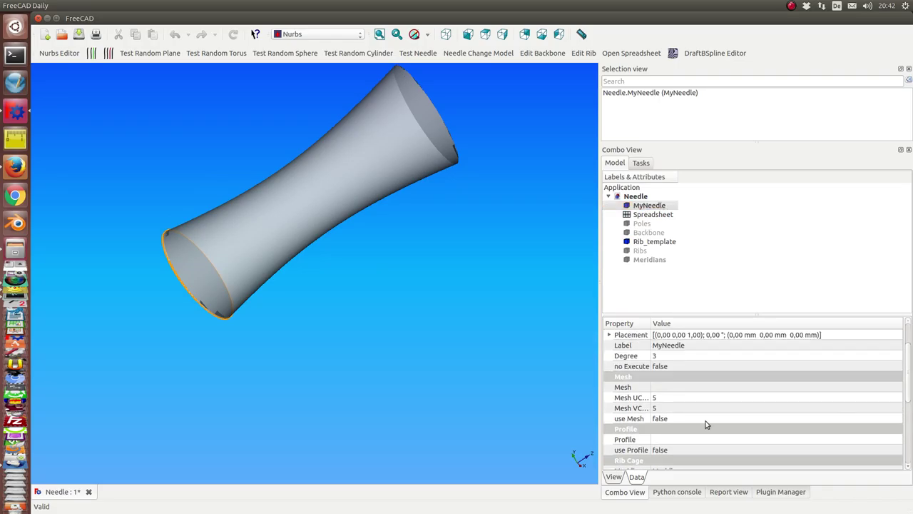
{"action": "left_click", "coordinate": [676, 418]}
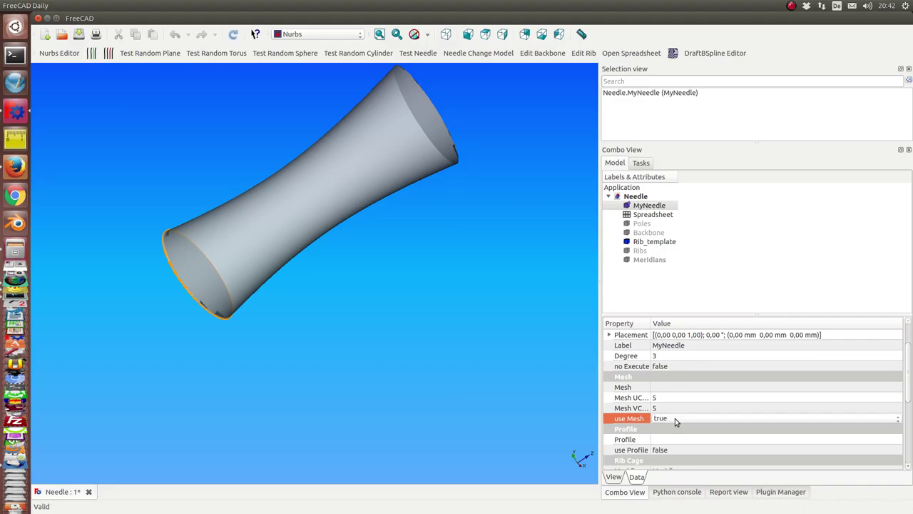
{"action": "scroll", "coordinate": [458, 384], "scroll_direction": "up", "scroll_amount": 8}
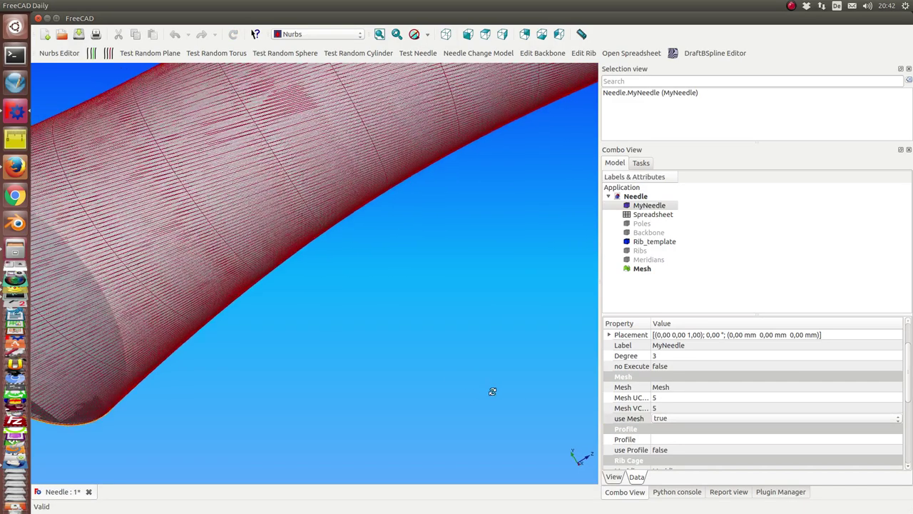
{"action": "scroll", "coordinate": [562, 286], "scroll_direction": "down", "scroll_amount": 6}
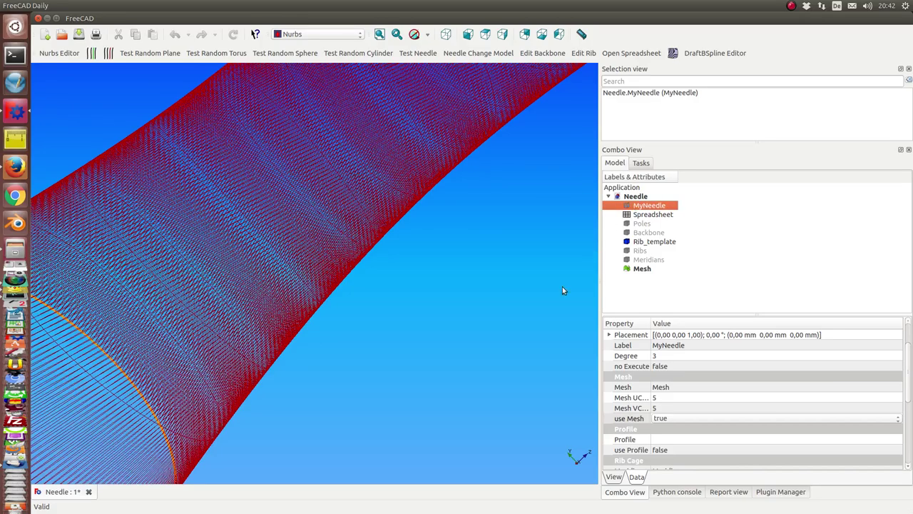
{"action": "middle_click_drag", "start_coordinate": [487, 330], "coordinate": [438, 285]}
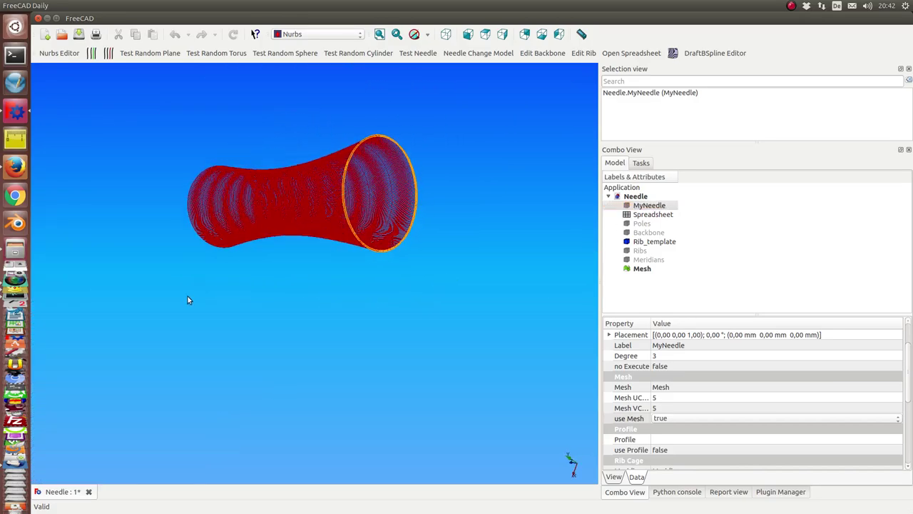
{"action": "scroll", "coordinate": [190, 299], "scroll_direction": "up", "scroll_amount": 2}
Change the needle's Rib Count from 50 to 10
{"action": "middle_click_drag", "start_coordinate": [343, 358], "coordinate": [449, 333]}
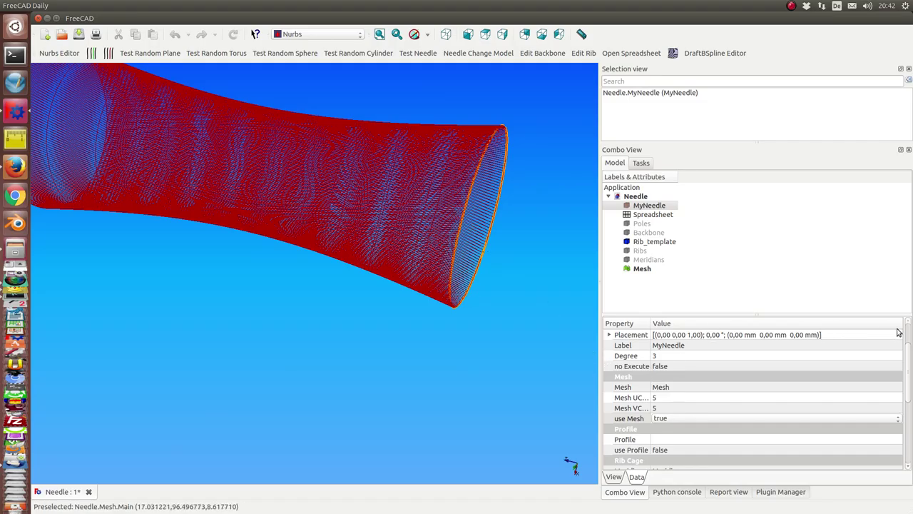
{"action": "scroll", "coordinate": [910, 403], "scroll_direction": "down", "scroll_amount": 3}
{"action": "left_click_drag", "start_coordinate": [910, 403], "coordinate": [911, 421]}
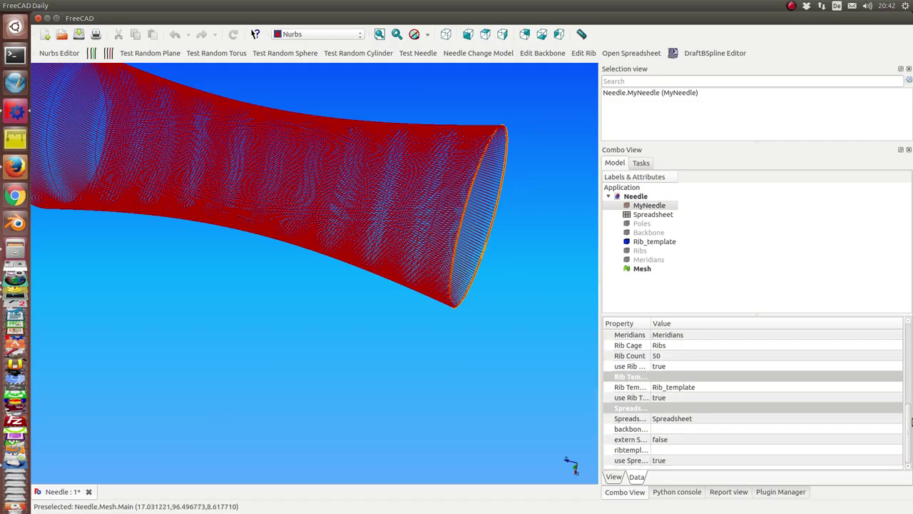
{"action": "left_click", "coordinate": [679, 358]}
{"action": "type", "text": "10"}
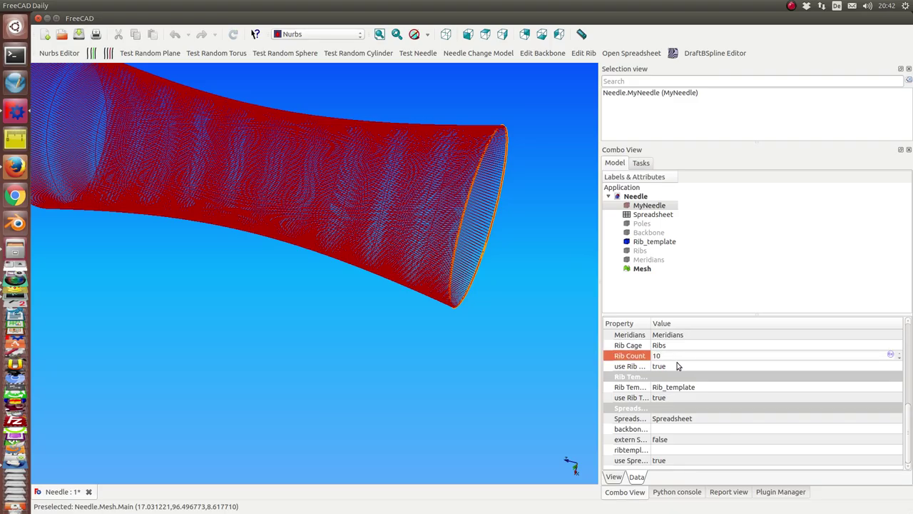
{"action": "middle_click_drag", "start_coordinate": [348, 346], "coordinate": [428, 321]}
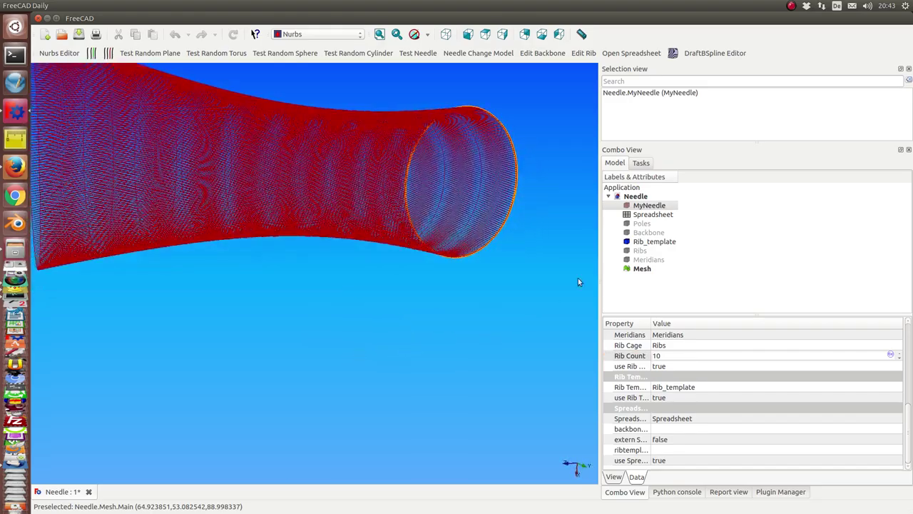
Select the Ribs to show the rib curves and fit the whole needle in view
{"action": "left_click", "coordinate": [647, 268]}
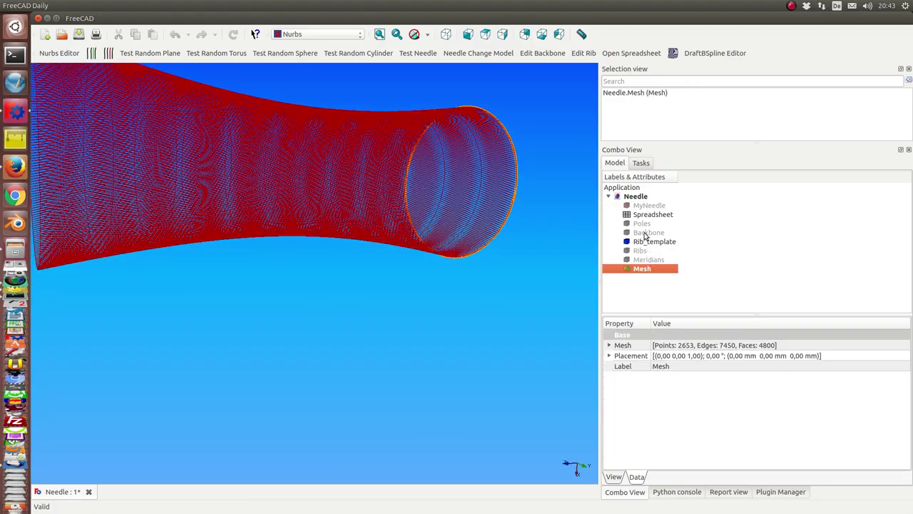
{"action": "left_click", "coordinate": [649, 251]}
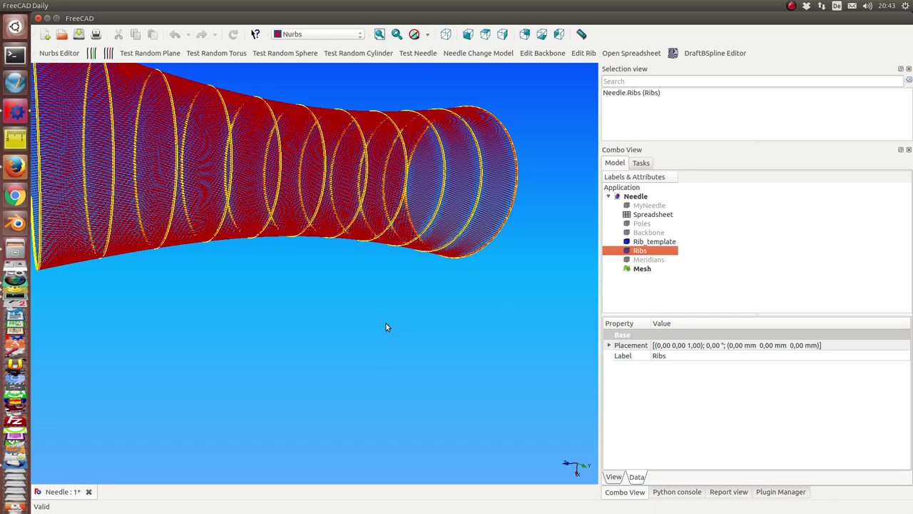
{"action": "key", "text": "v"}
{"action": "key", "text": "f"}
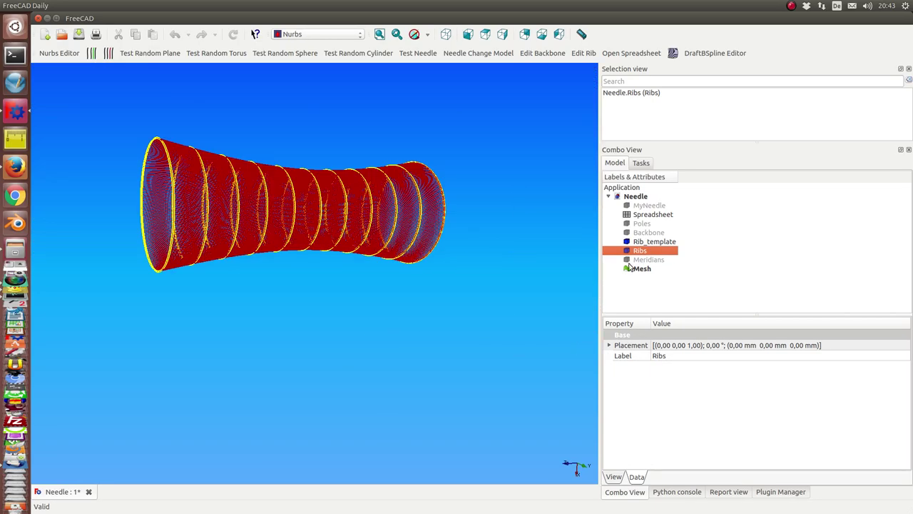
Lower the Rib Count from 10 to 2
{"action": "left_click", "coordinate": [648, 207]}
{"action": "double_click", "coordinate": [666, 460]}
{"action": "left_click", "coordinate": [667, 460]}
{"action": "key", "text": "BackSpace"}
{"action": "key", "text": "BackSpace"}
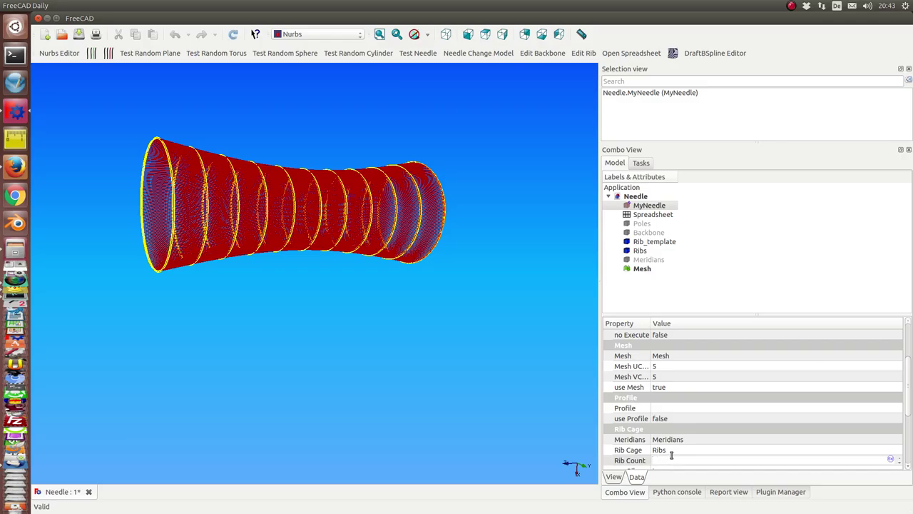
{"action": "key", "text": "Return"}
{"action": "middle_click_drag", "start_coordinate": [404, 375], "coordinate": [428, 320]}
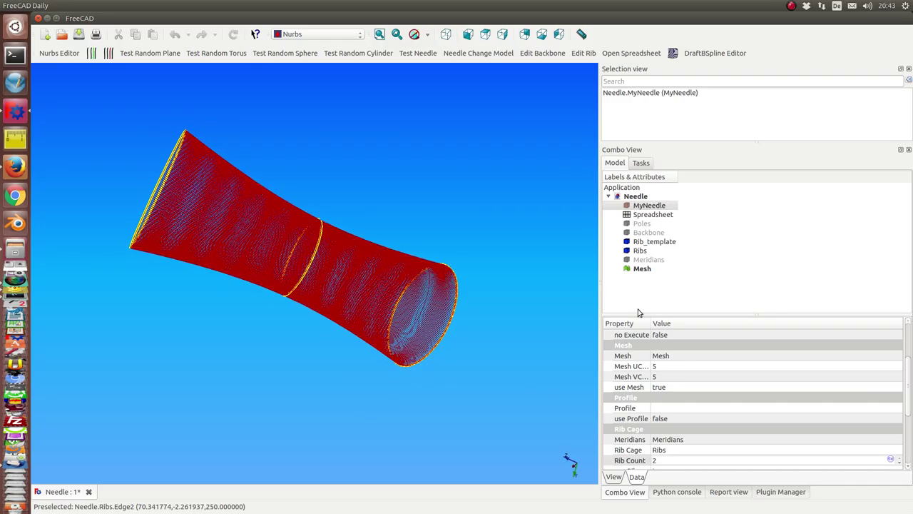
Reselect MyNeedle and begin editing its Mesh UCount value
{"action": "left_click", "coordinate": [632, 270]}
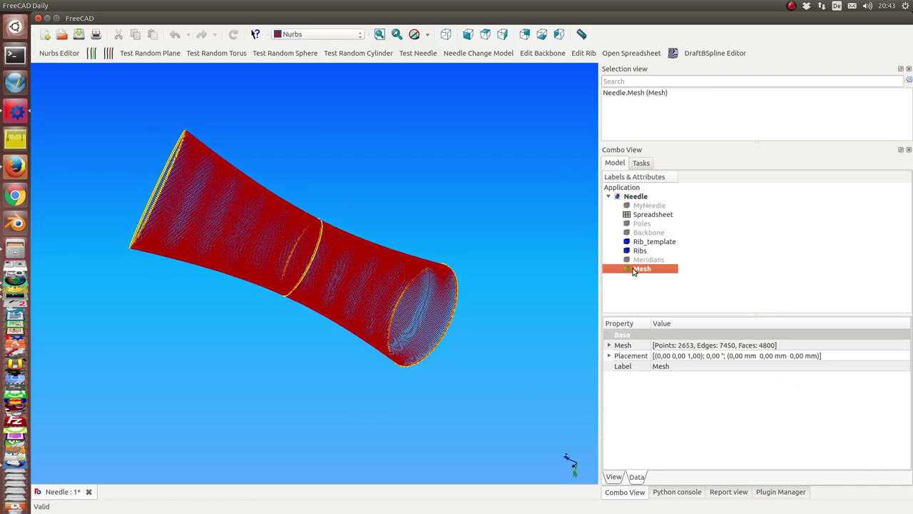
{"action": "left_click", "coordinate": [641, 207]}
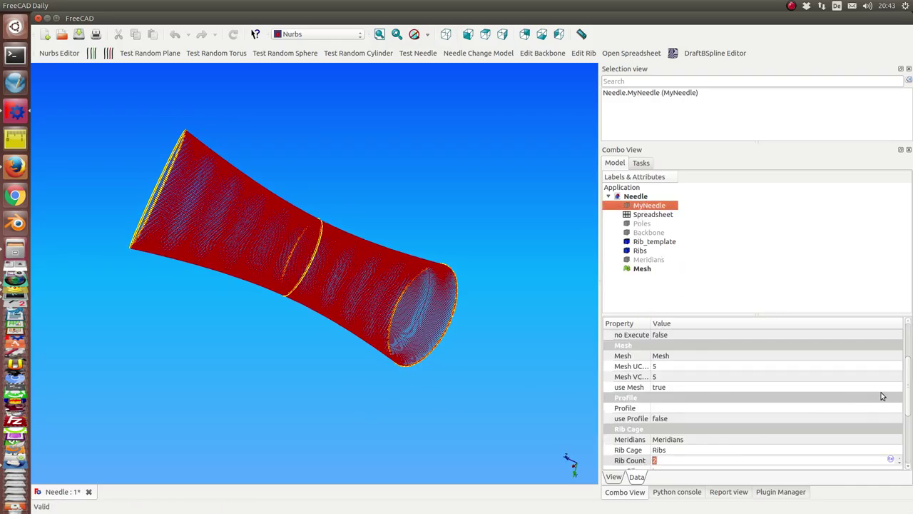
{"action": "mouse_move", "coordinate": [908, 404]}
{"action": "left_mouse_down"}
{"action": "mouse_move", "coordinate": [910, 442]}
{"action": "mouse_move", "coordinate": [909, 408]}
{"action": "left_mouse_up"}
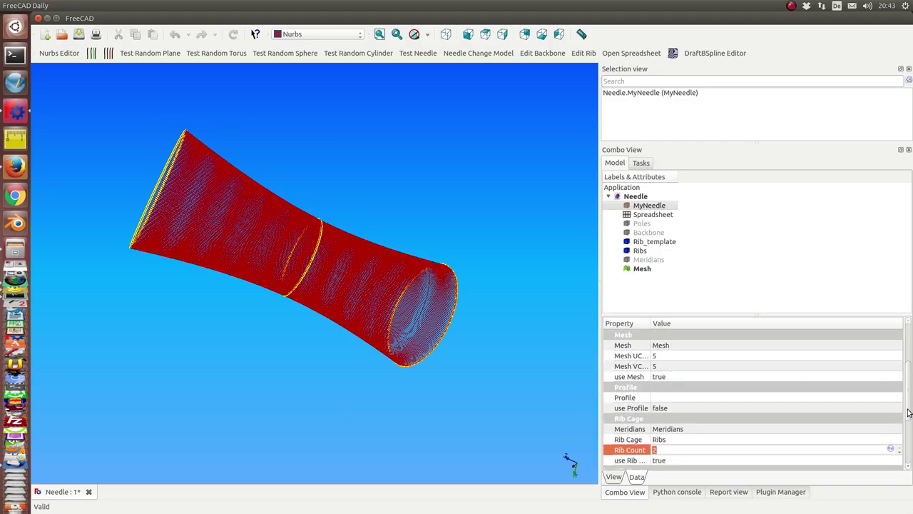
{"action": "left_click", "coordinate": [676, 355]}
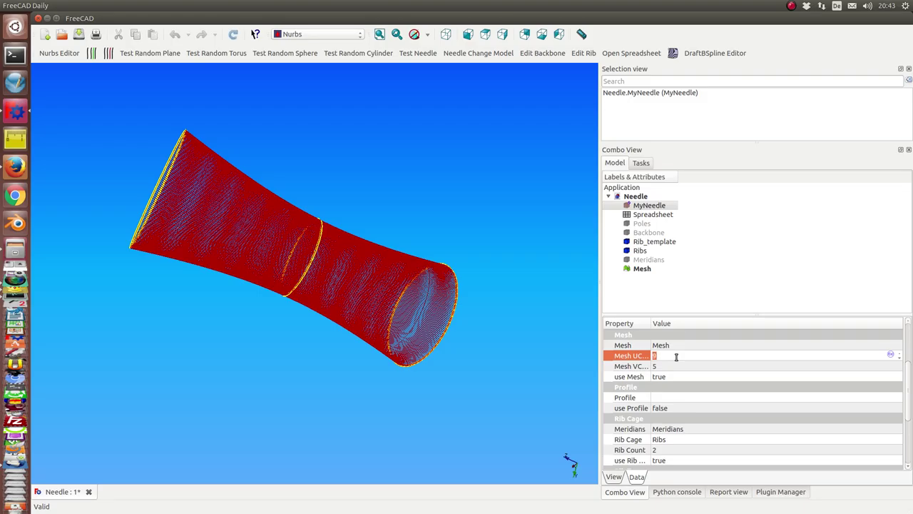
Set Mesh UCount to 22 and Mesh VCount to 15
{"action": "key", "text": "Return"}
{"action": "scroll", "coordinate": [676, 355], "scroll_direction": "up", "scroll_amount": 4}
{"action": "key", "text": "Return"}
{"action": "left_click", "coordinate": [679, 366]}
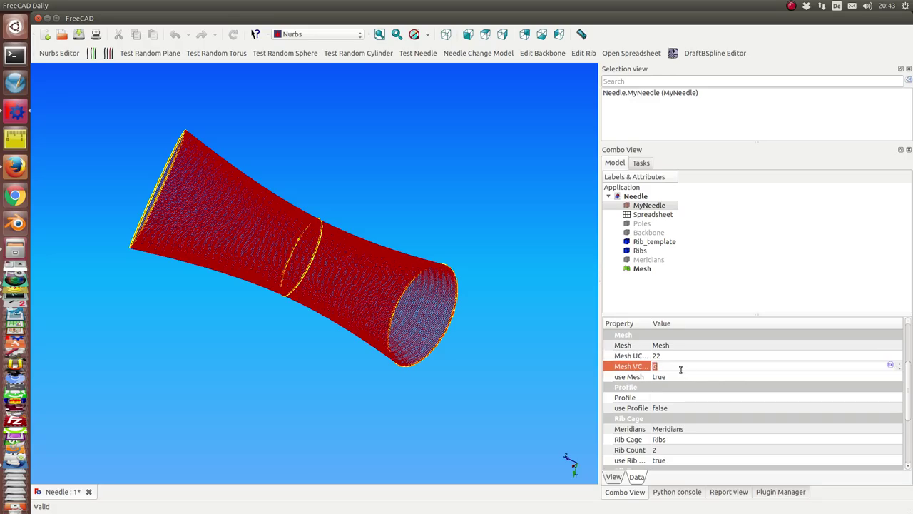
{"action": "scroll", "coordinate": [679, 366], "scroll_direction": "up", "scroll_amount": 10}
{"action": "key", "text": "Return"}
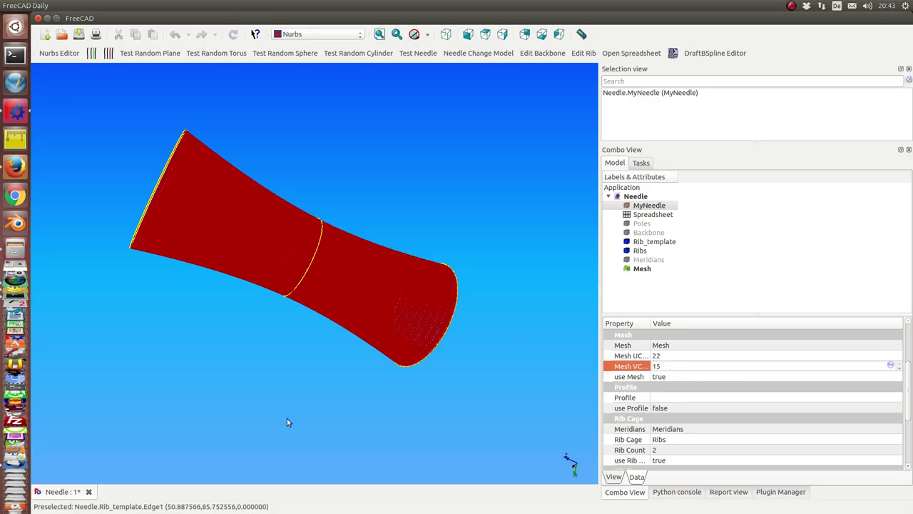
Orbit the needle so its wide end sits lower left, then reopen the model chooser
{"action": "middle_click_drag", "start_coordinate": [287, 423], "coordinate": [352, 318]}
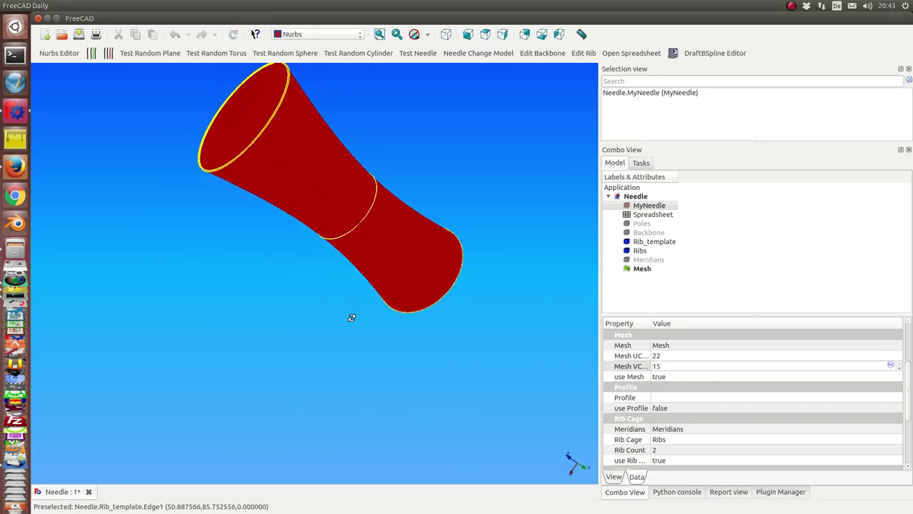
{"action": "middle_click_drag", "start_coordinate": [376, 140], "coordinate": [639, 293]}
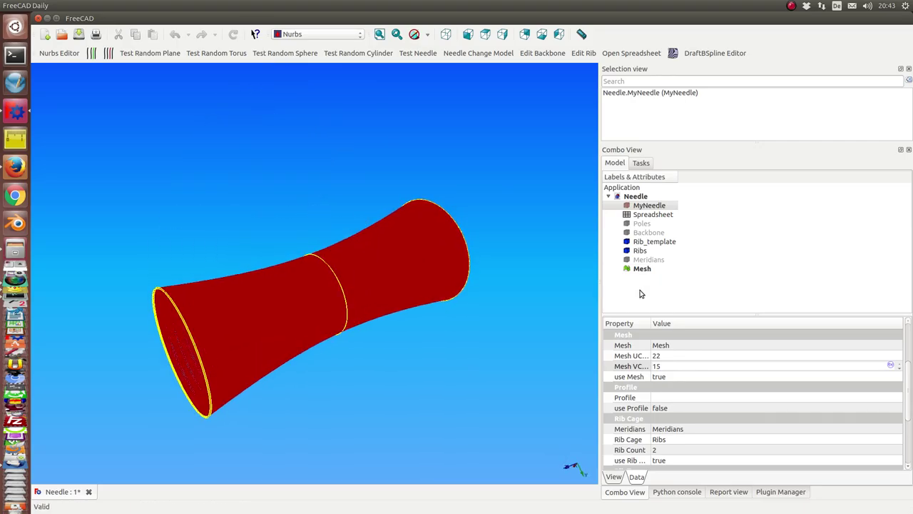
{"action": "left_click", "coordinate": [482, 54]}
Pick modelBanana from the model list and orbit the view
{"action": "left_click", "coordinate": [126, 49]}
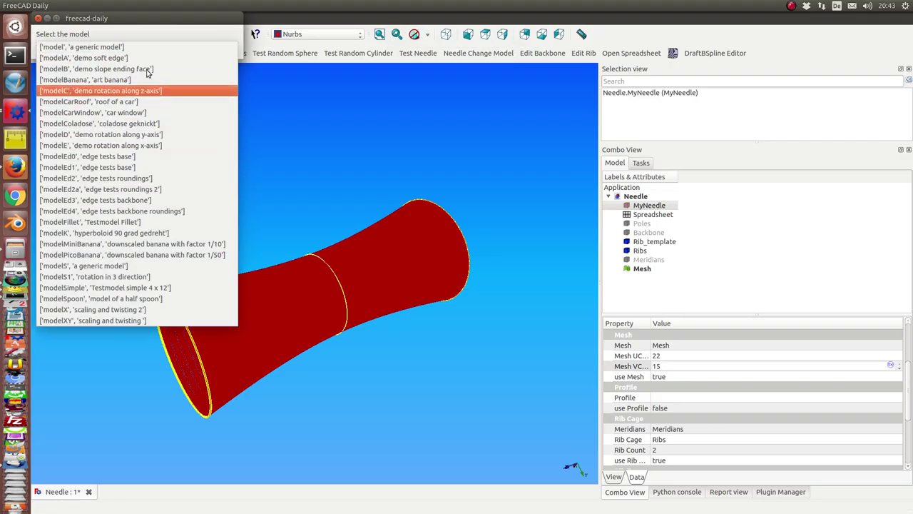
{"action": "left_click", "coordinate": [70, 81]}
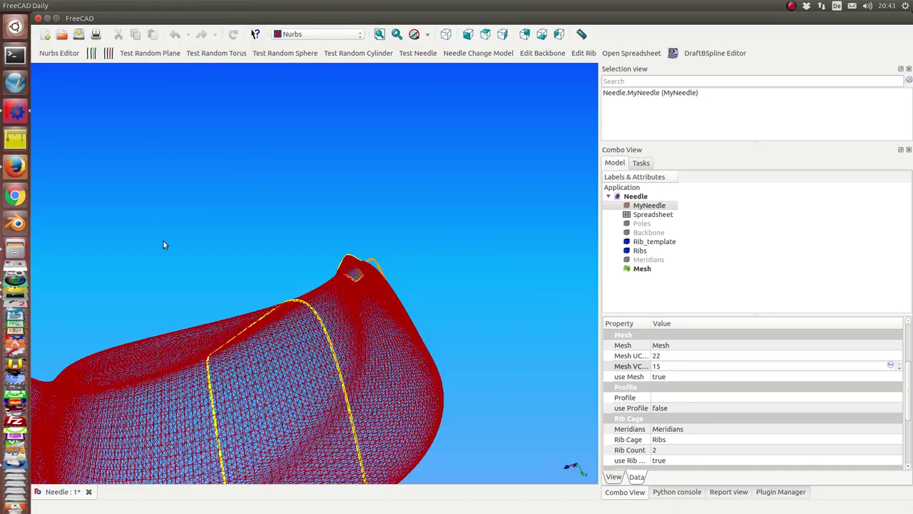
{"action": "middle_click_drag", "start_coordinate": [133, 393], "coordinate": [428, 246]}
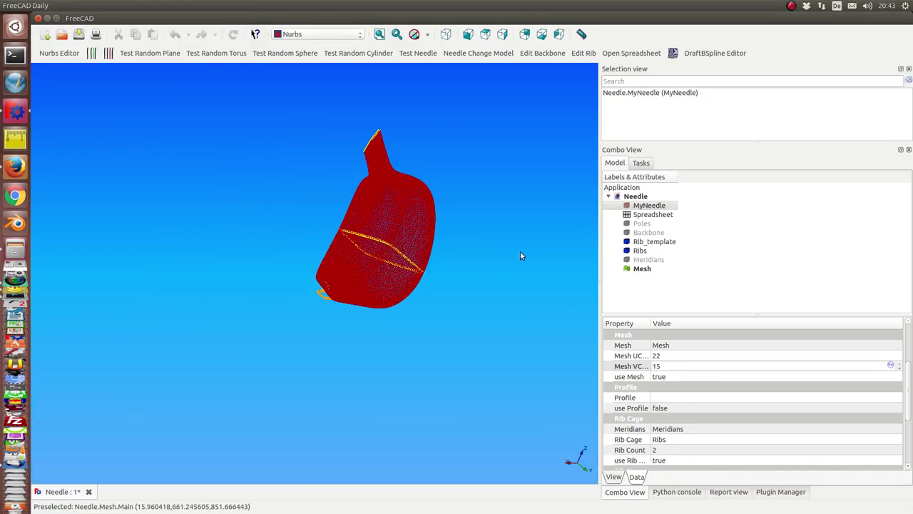
Select Rib_template, Ribs and then MyNeedle to show its properties
{"action": "left_click", "coordinate": [637, 243]}
{"action": "left_click", "coordinate": [628, 252]}
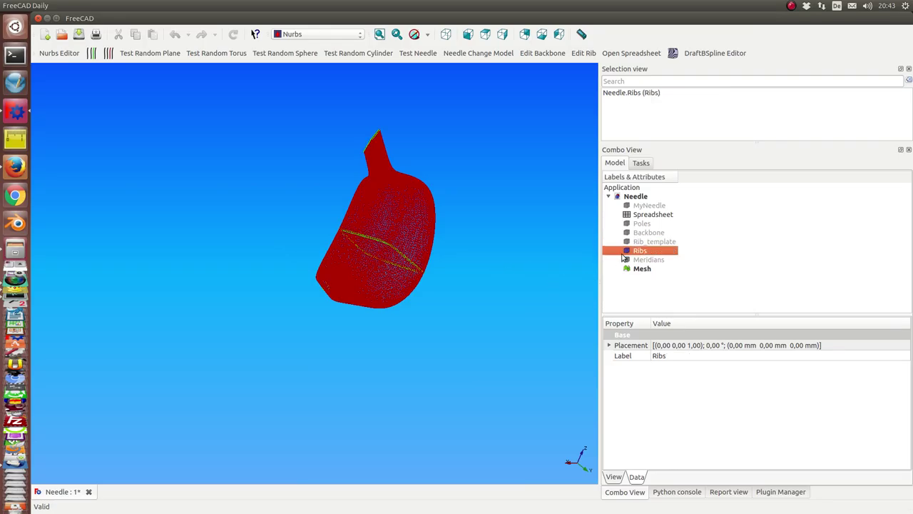
{"action": "scroll", "coordinate": [506, 294], "scroll_direction": "up", "scroll_amount": 5}
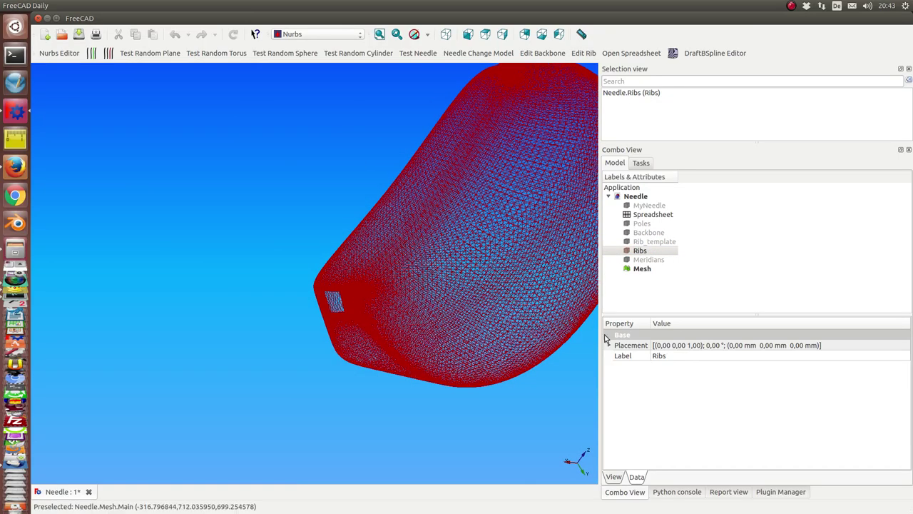
{"action": "left_click", "coordinate": [645, 206]}
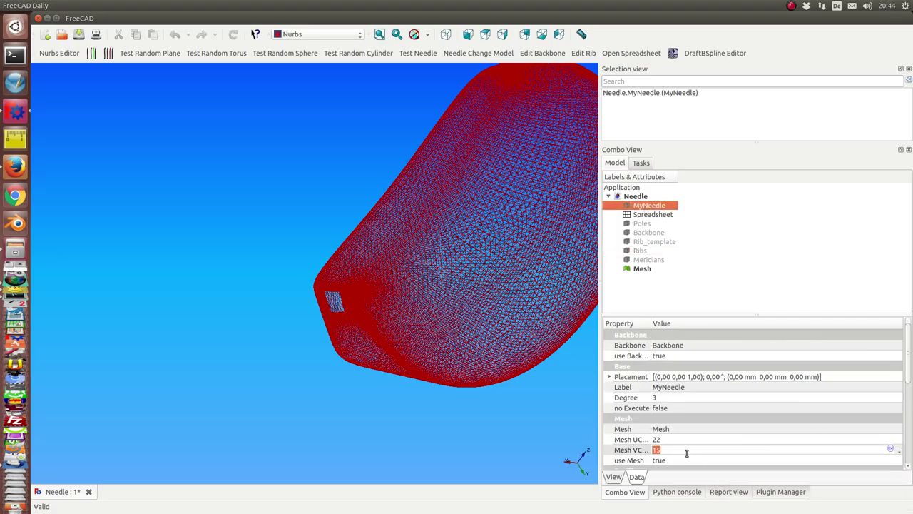
{"action": "left_click_drag", "start_coordinate": [906, 378], "coordinate": [909, 407]}
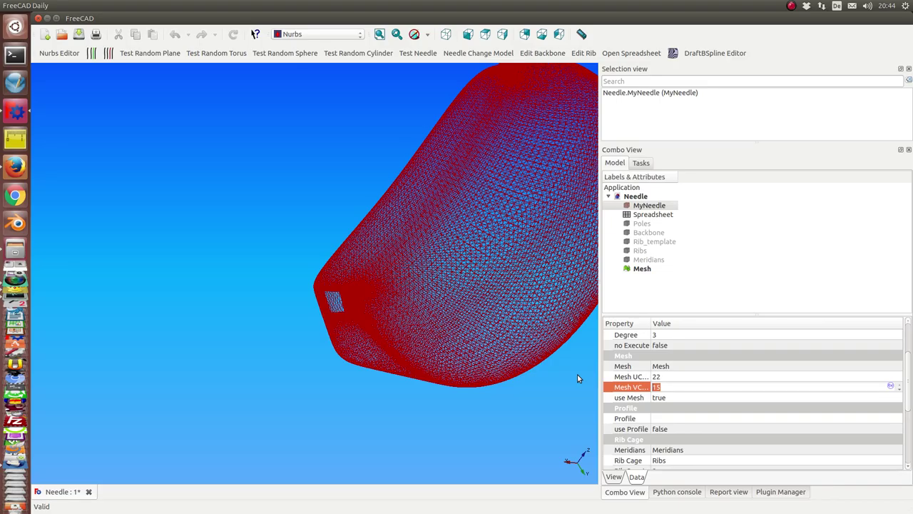
Drop Mesh VCount and UCount to 5 and set Rib Count to 0 for a coarse mesh
{"action": "key", "text": "1"}
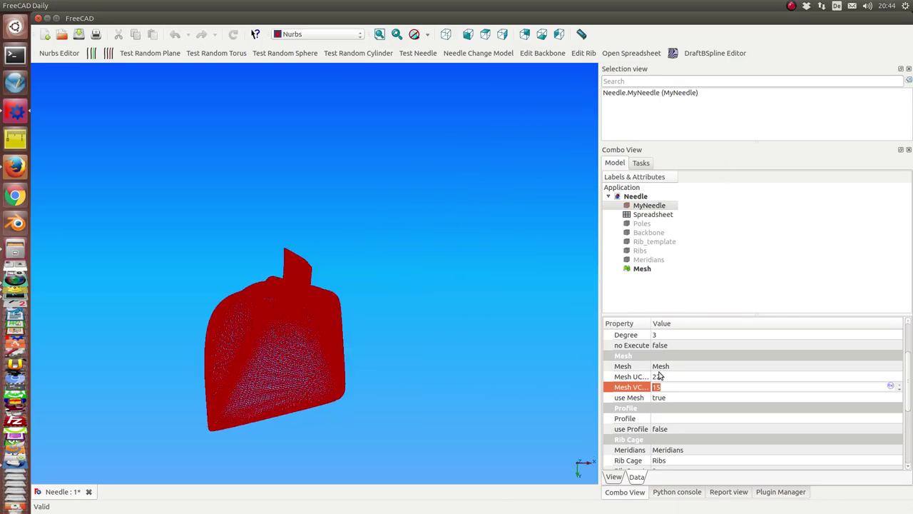
{"action": "key", "text": "BackSpace"}
{"action": "left_click", "coordinate": [666, 376]}
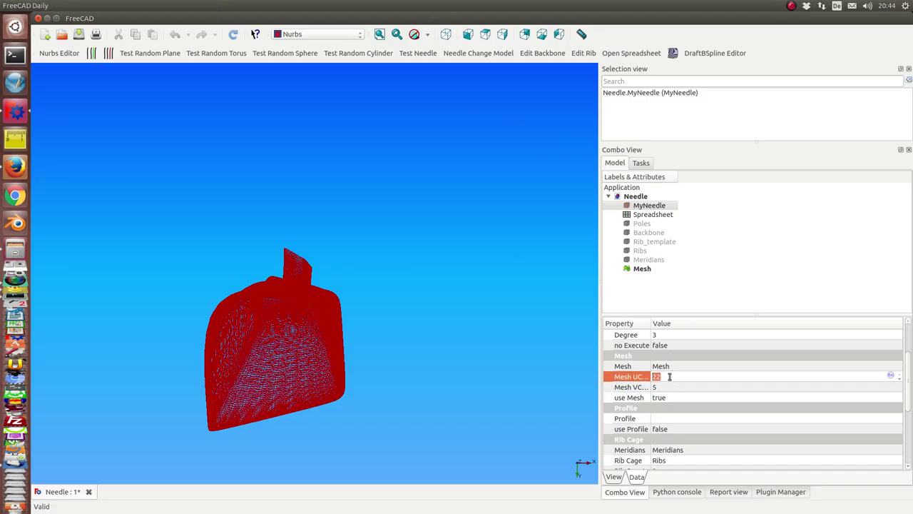
{"action": "key", "text": "BackSpace"}
{"action": "left_click_drag", "start_coordinate": [907, 399], "coordinate": [907, 453]}
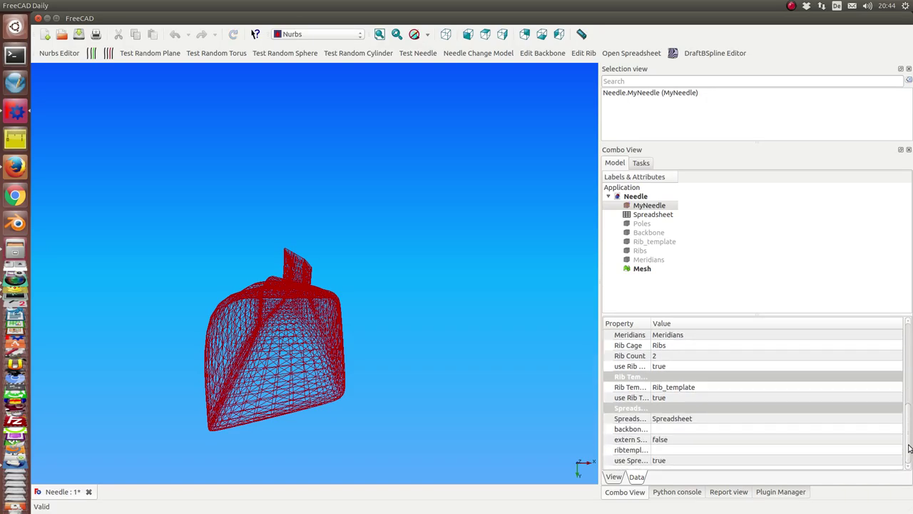
{"action": "left_click", "coordinate": [665, 360]}
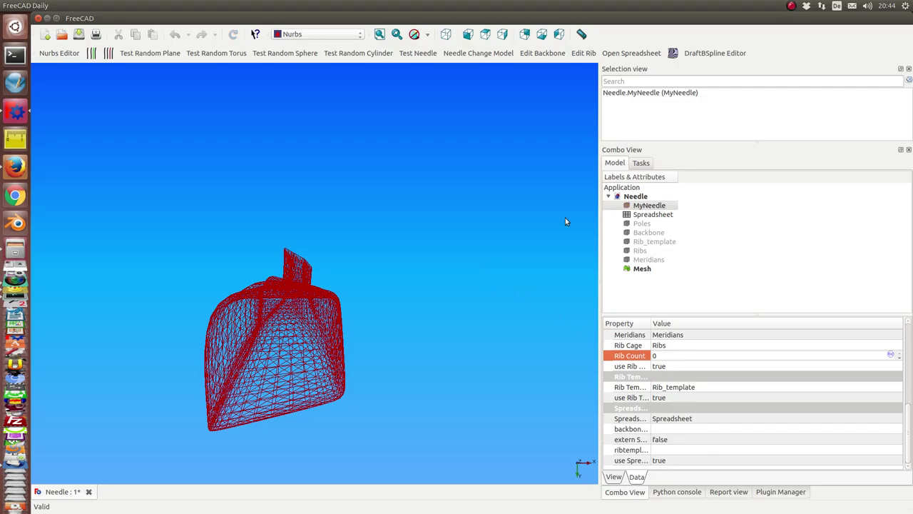
Commit the zero rib count on MyNeedle and select Ribs to show the banana's yellow rib rings
{"action": "left_click", "coordinate": [645, 206]}
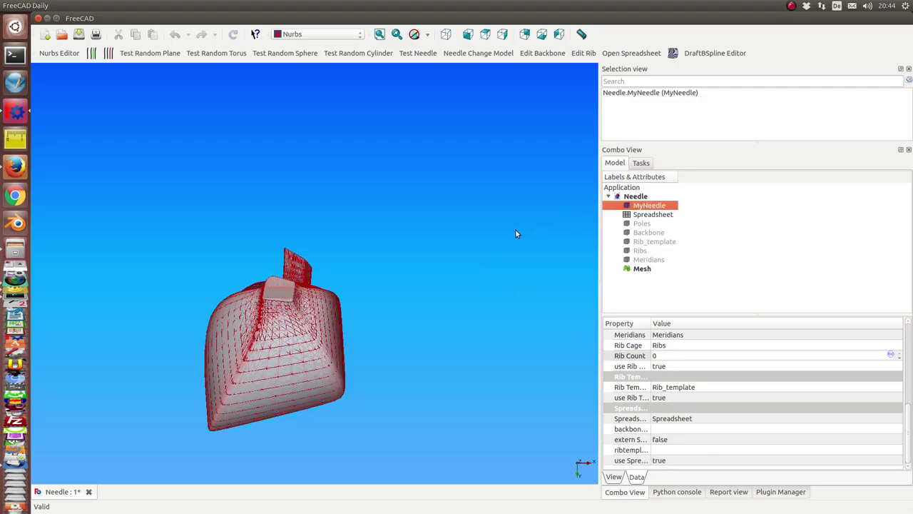
{"action": "left_click", "coordinate": [639, 250]}
{"action": "middle_click_drag", "start_coordinate": [491, 236], "coordinate": [348, 281]}
{"action": "middle_click_drag", "start_coordinate": [346, 186], "coordinate": [224, 189]}
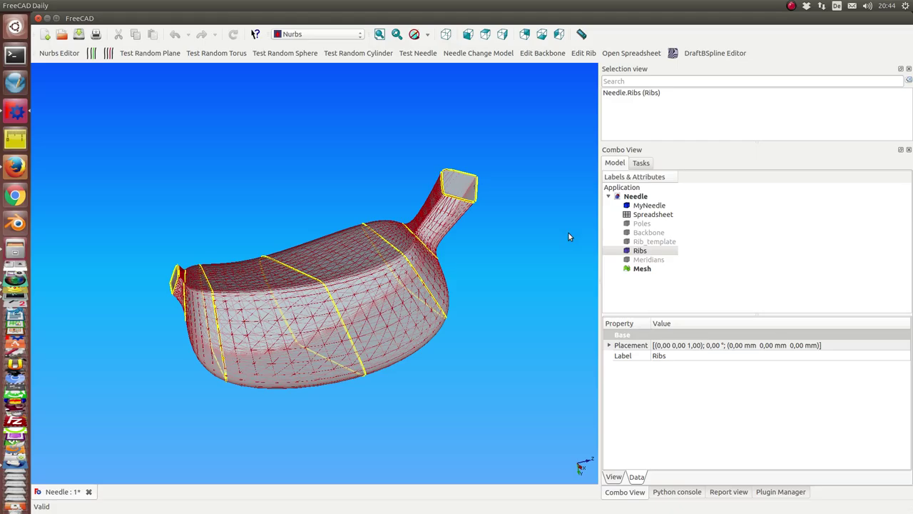